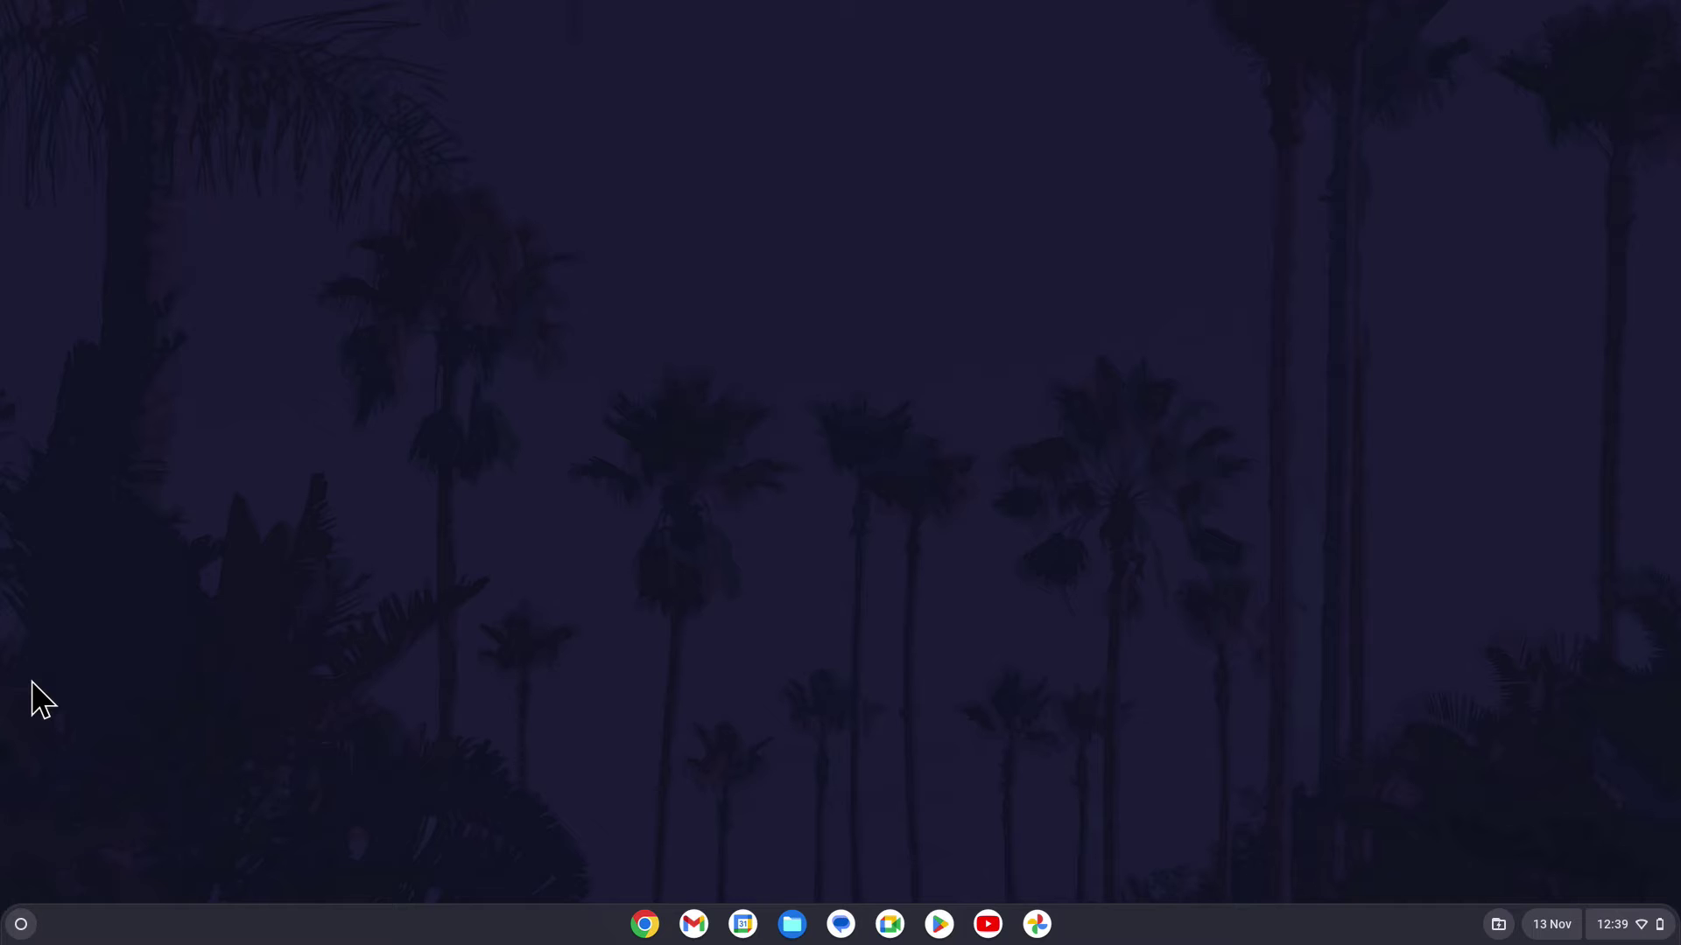
pyautogui.click(22, 924)
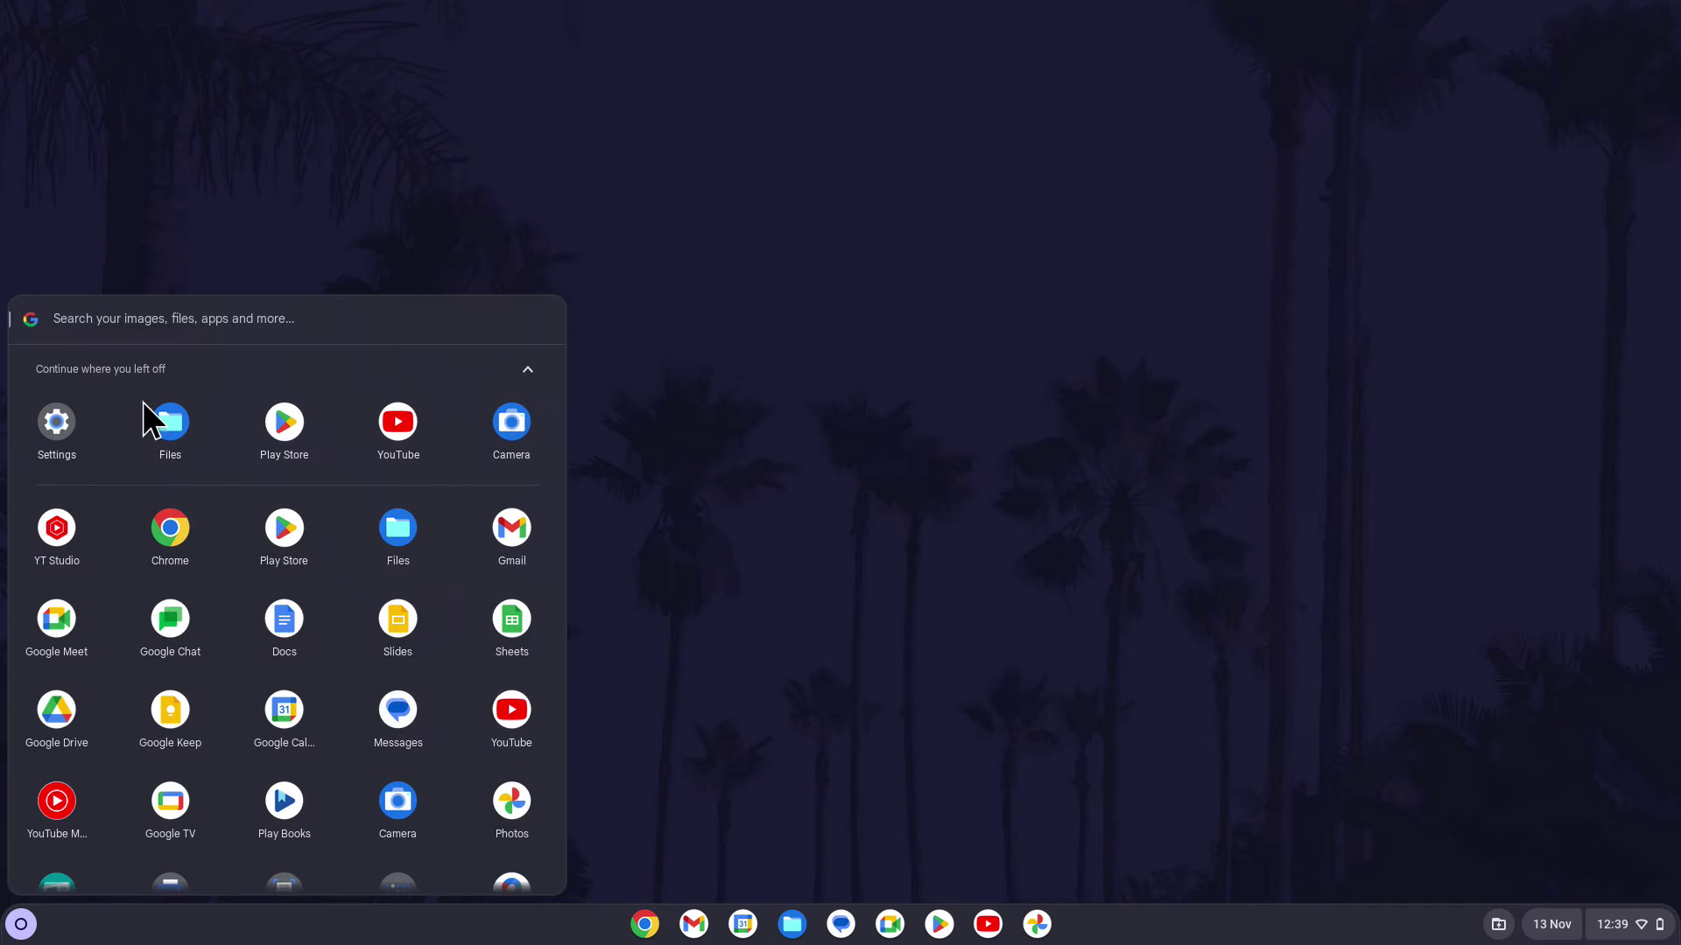
pyautogui.scroll(-5, 337, 675)
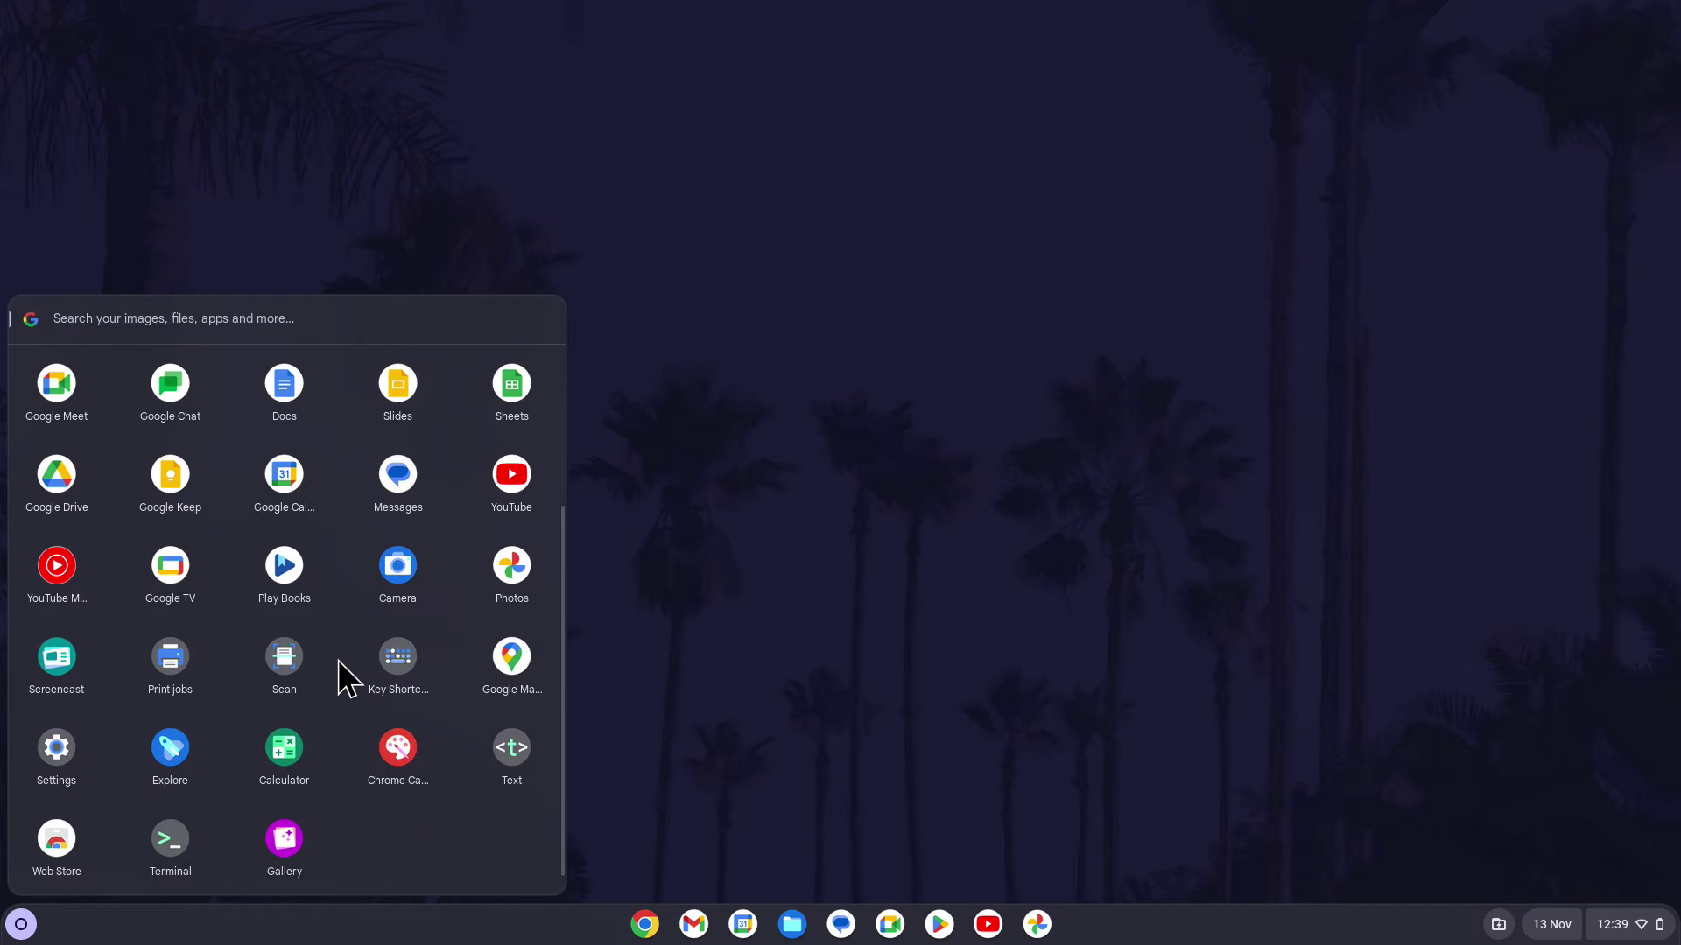
pyautogui.scroll(5, 337, 676)
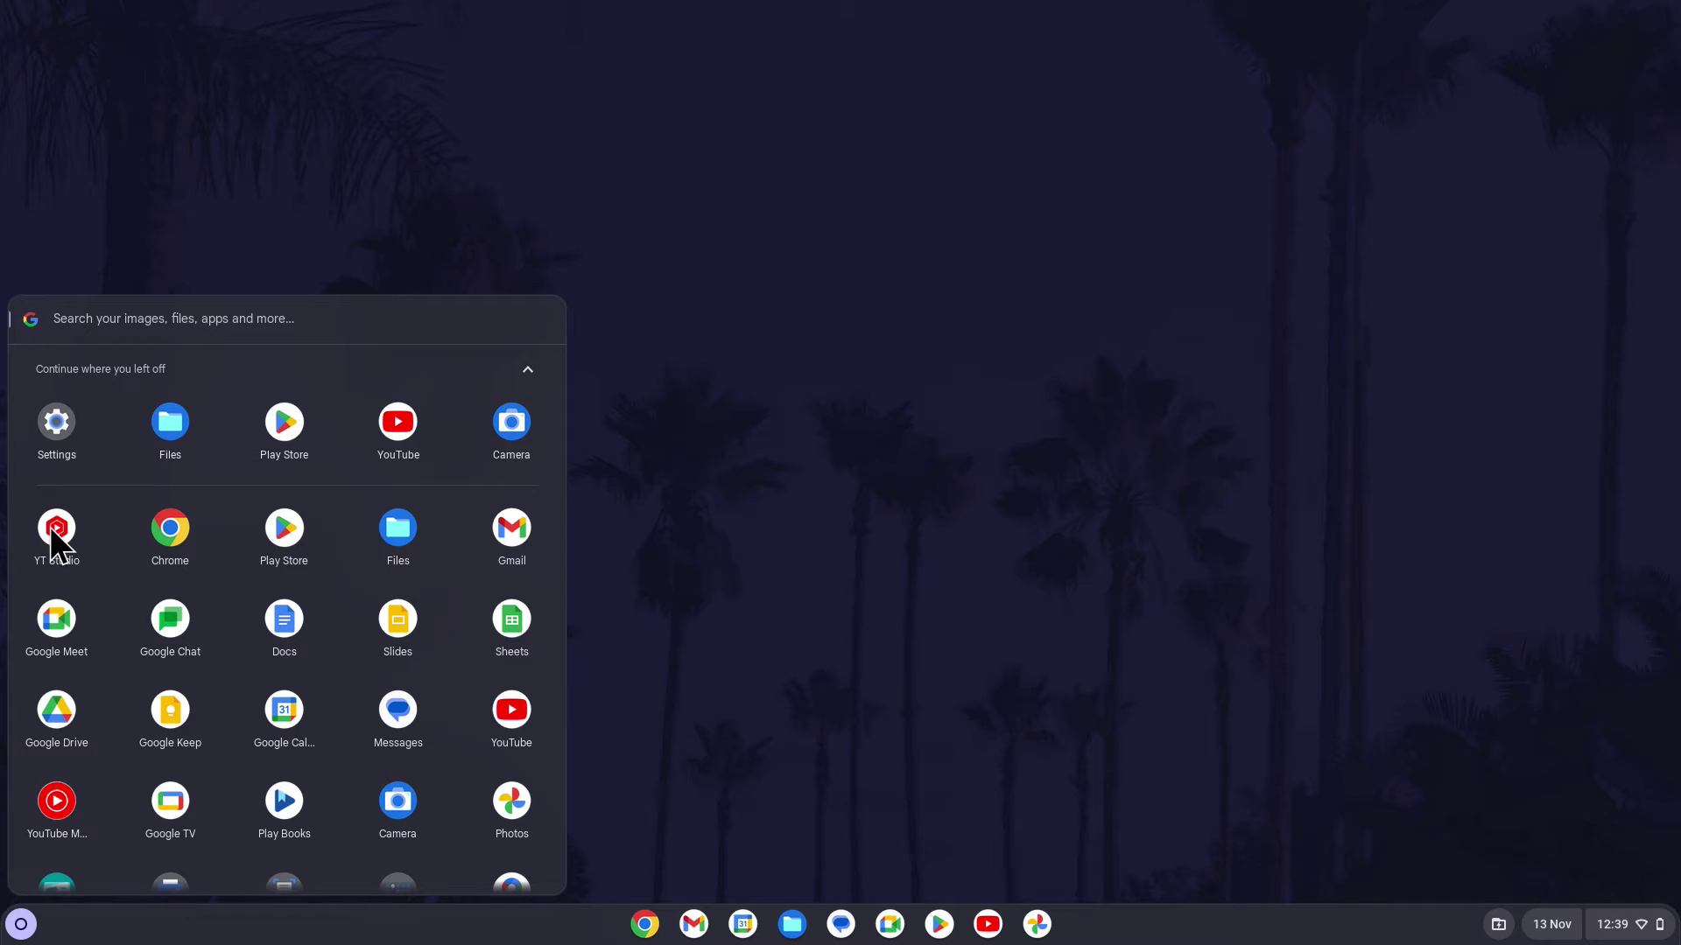
# Pin YT Studio to the shelf from its launcher context menu, then dismiss the launcher.
pyautogui.rightClick(67, 551)
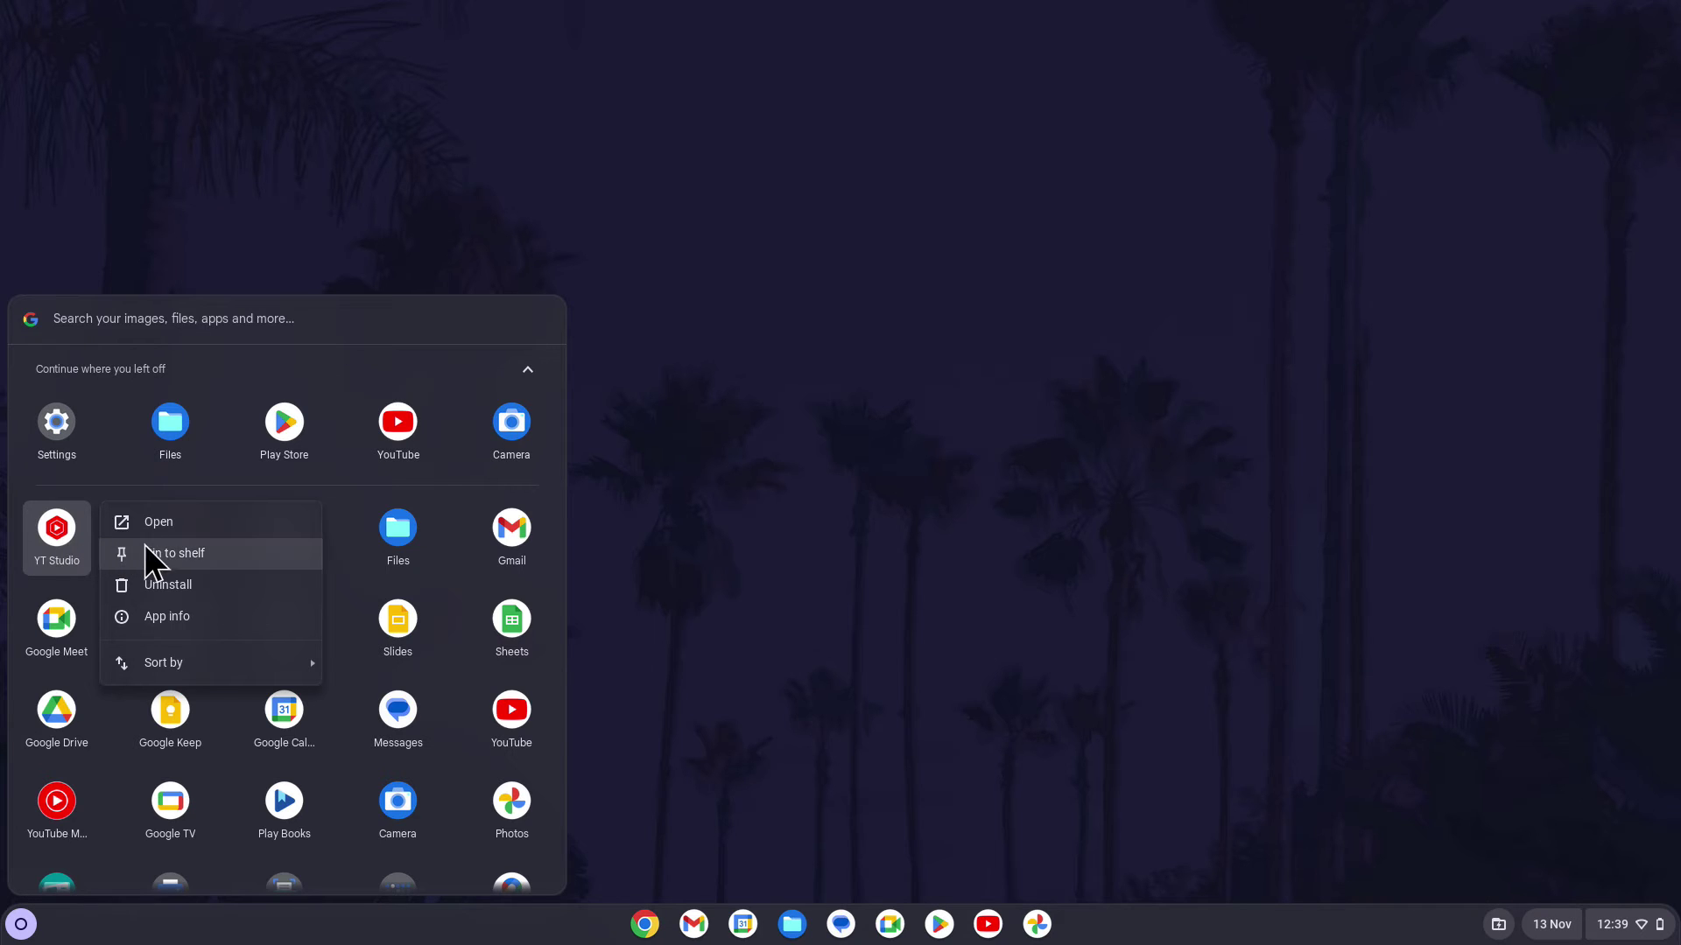
pyautogui.click(233, 555)
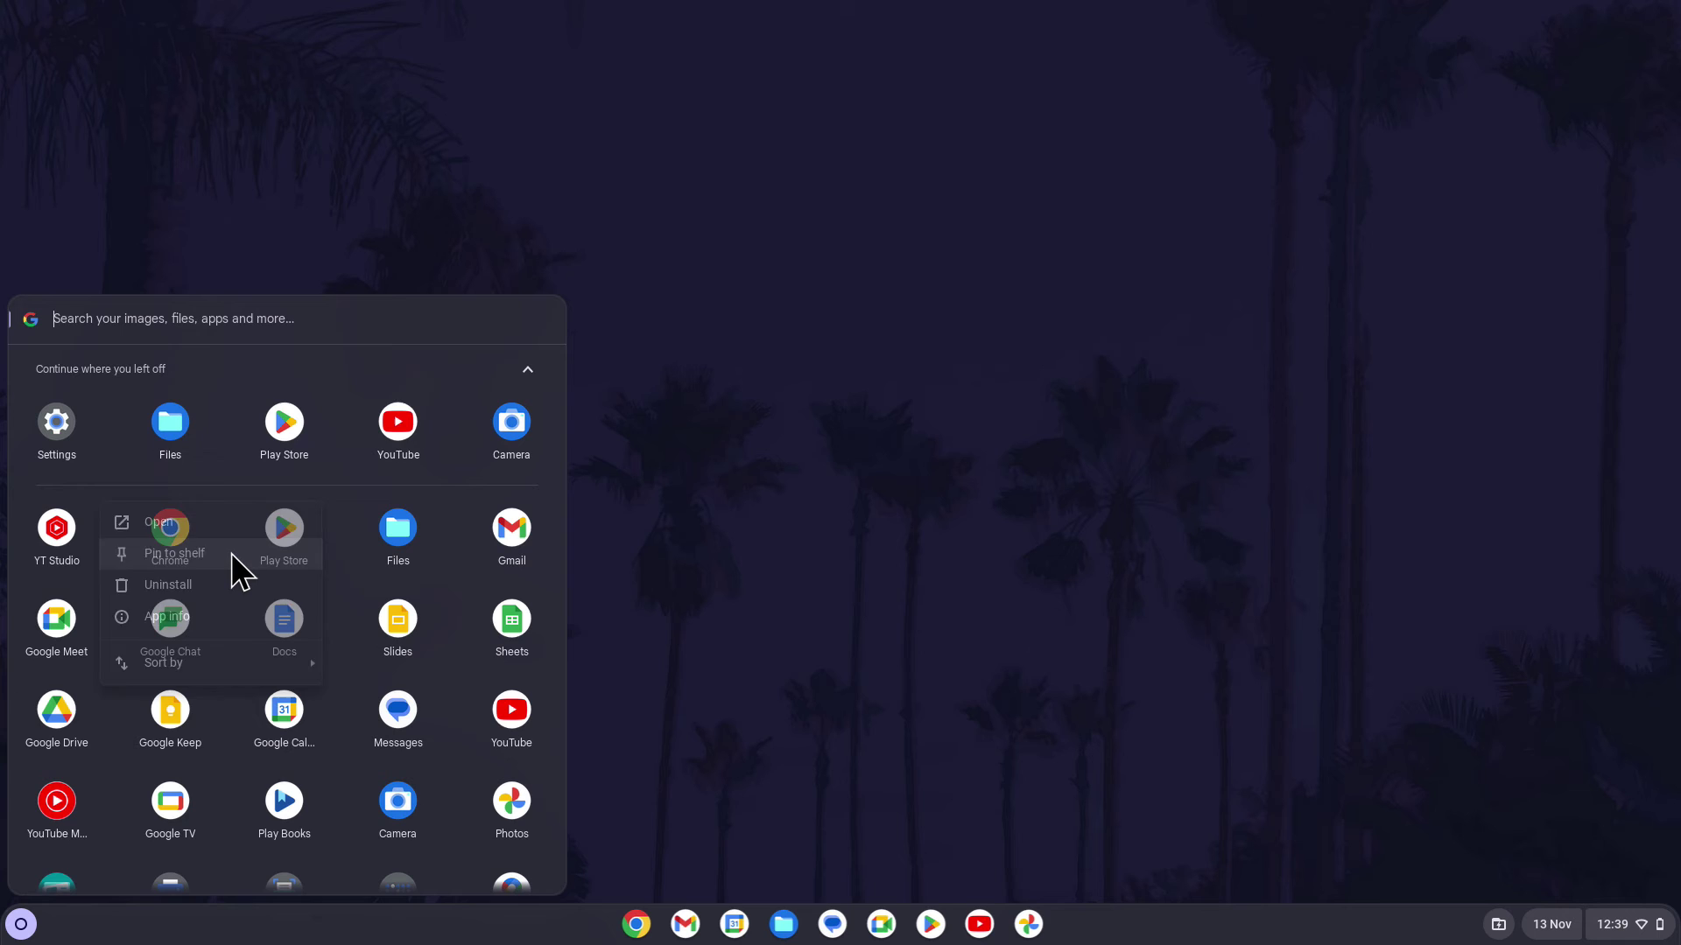
pyautogui.click(778, 673)
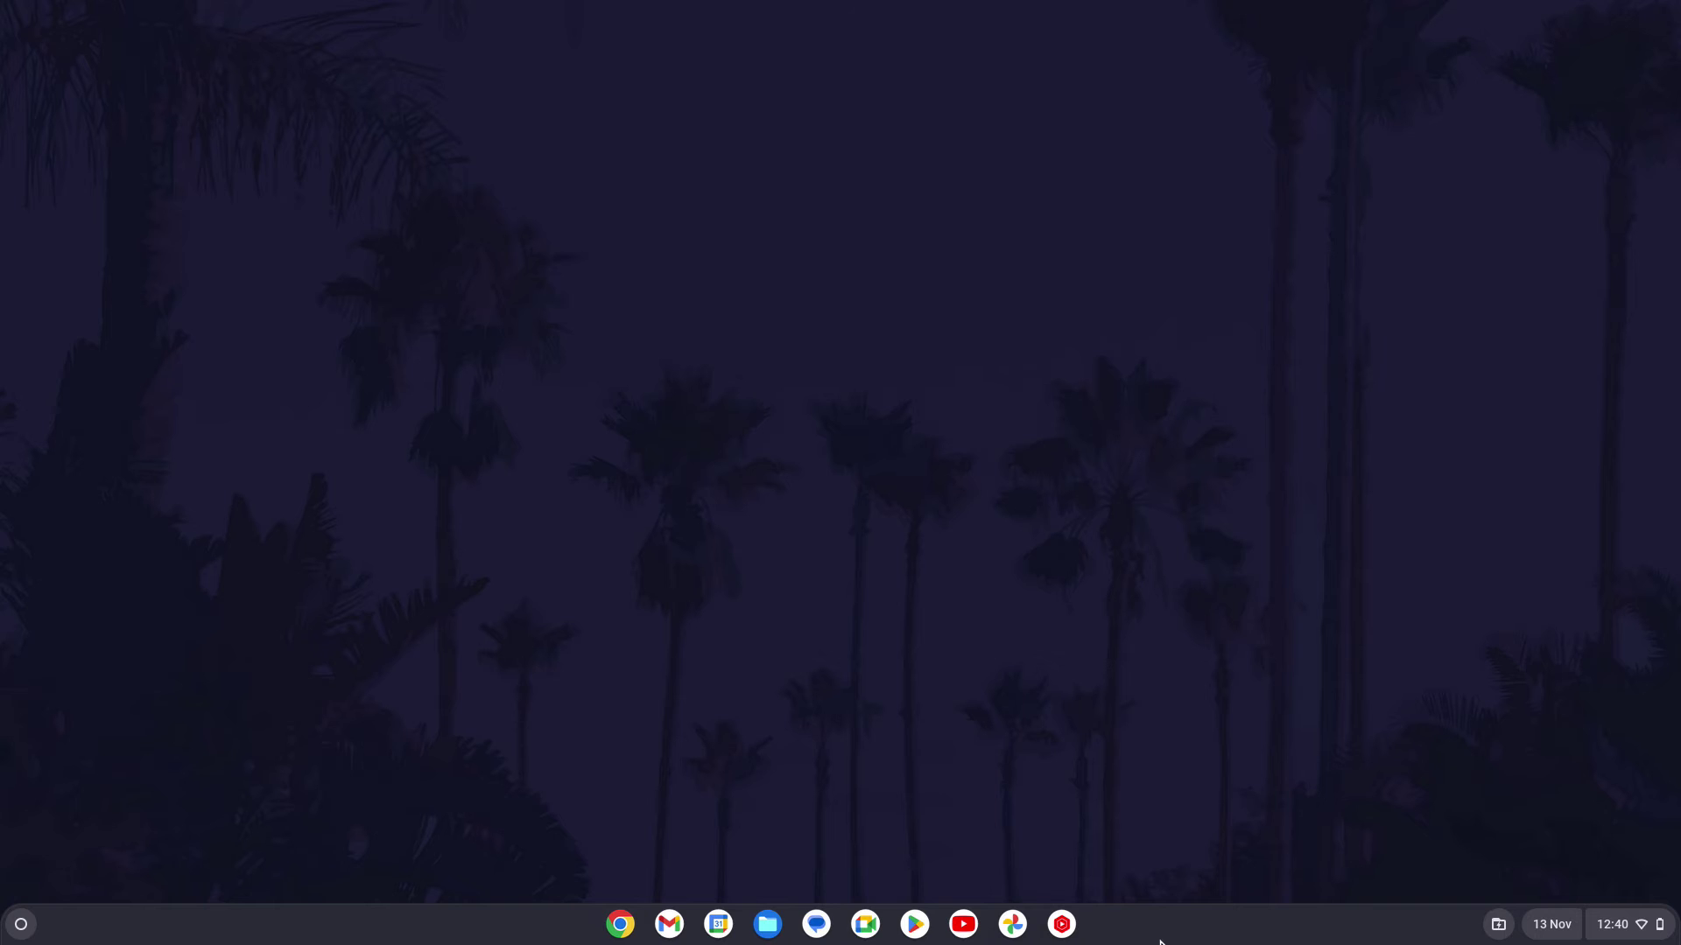
pyautogui.rightClick(1062, 926)
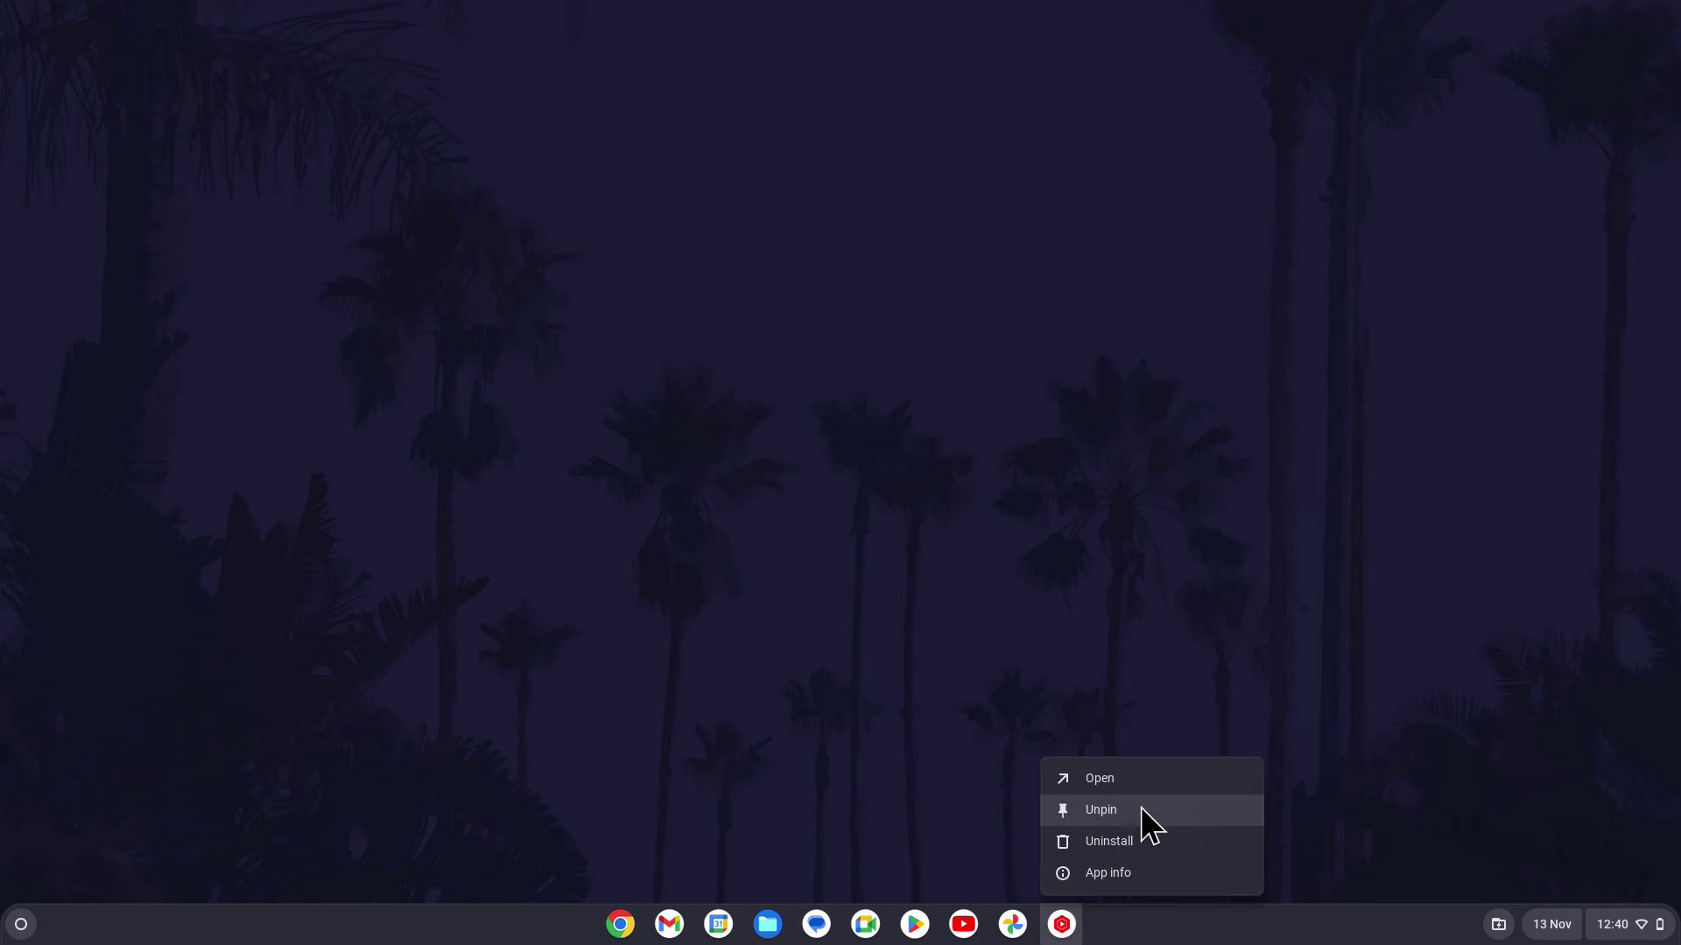
pyautogui.click(1235, 719)
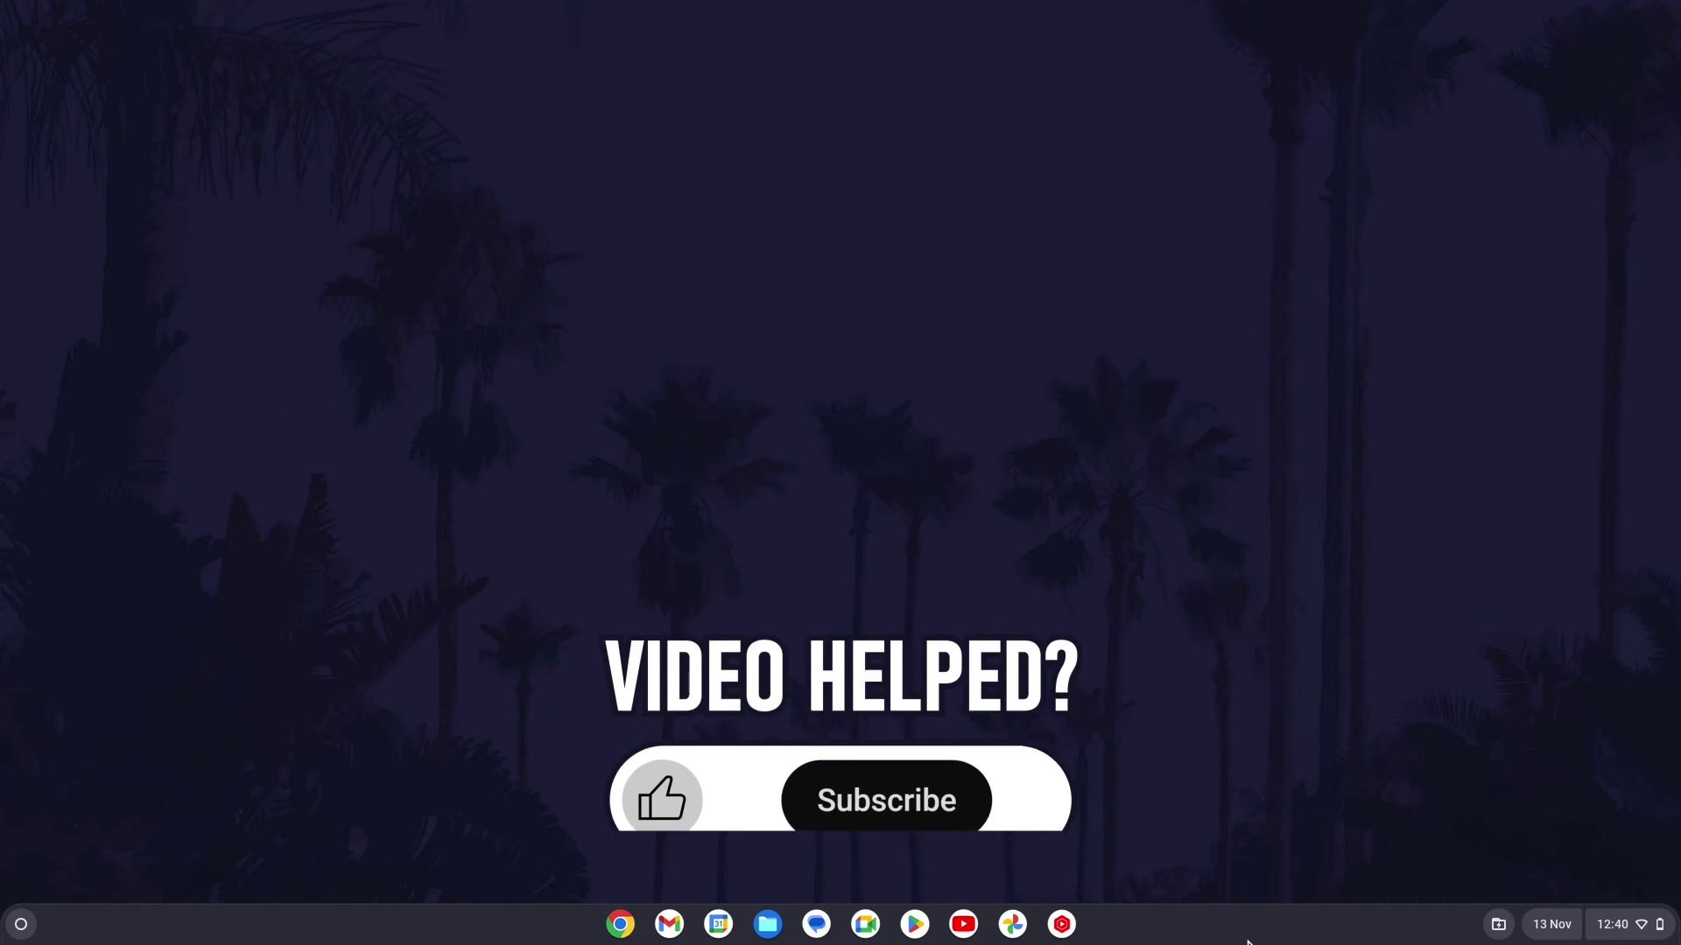